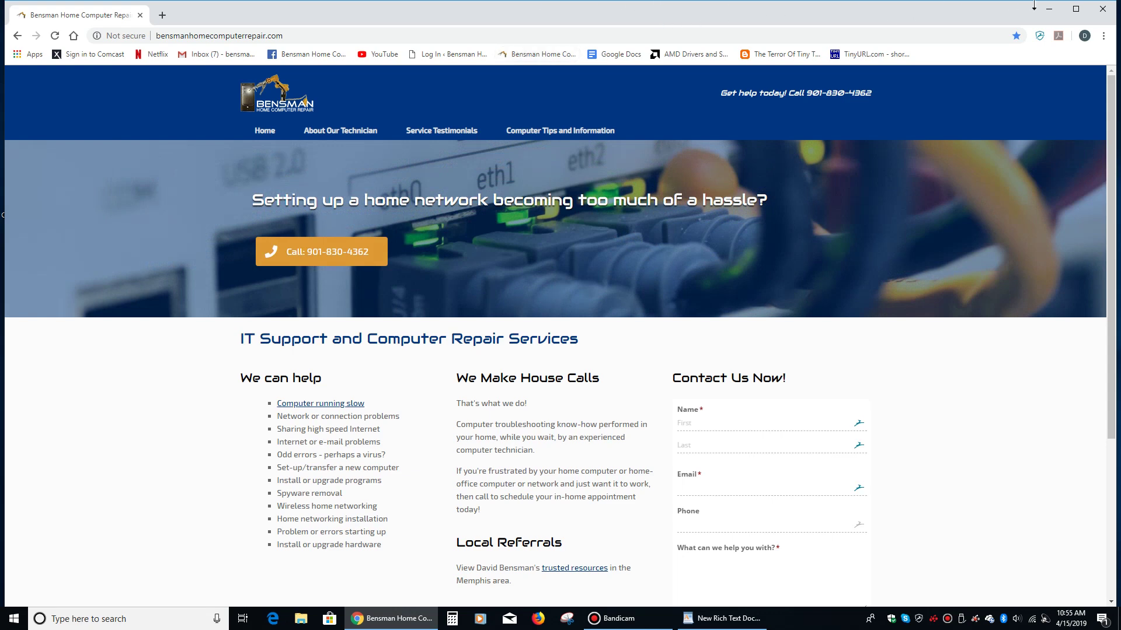
# Step: Bring the WordPad document forward and select the full God Mode.{ED7BA470-8E54-465E-825C-99712043E01C} line
pyautogui.click(1061, 7)
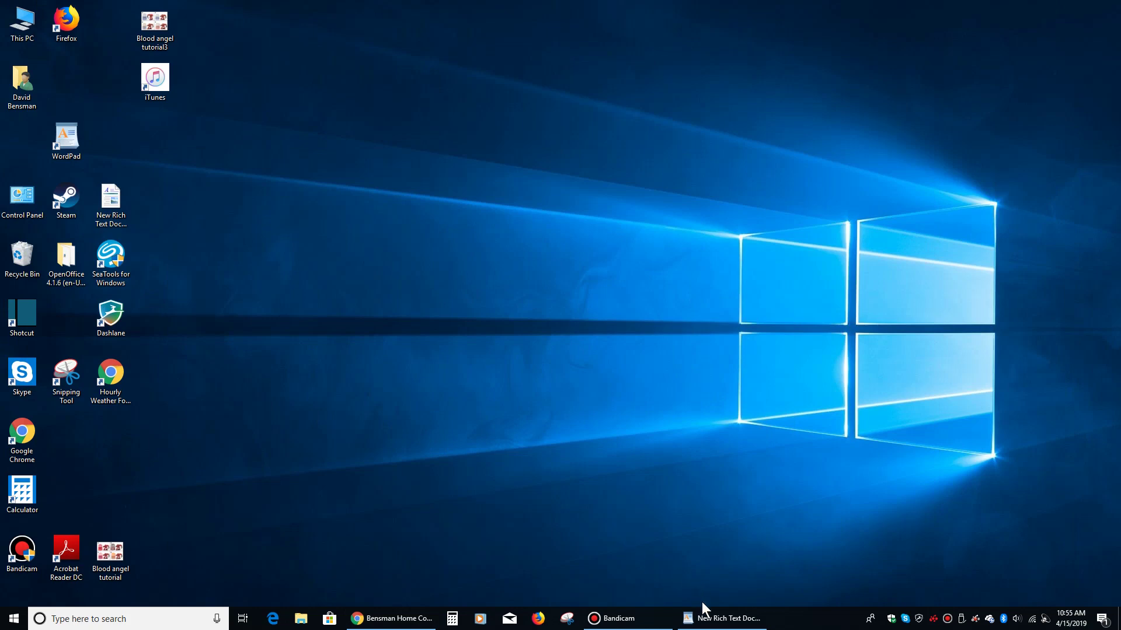
pyautogui.click(712, 623)
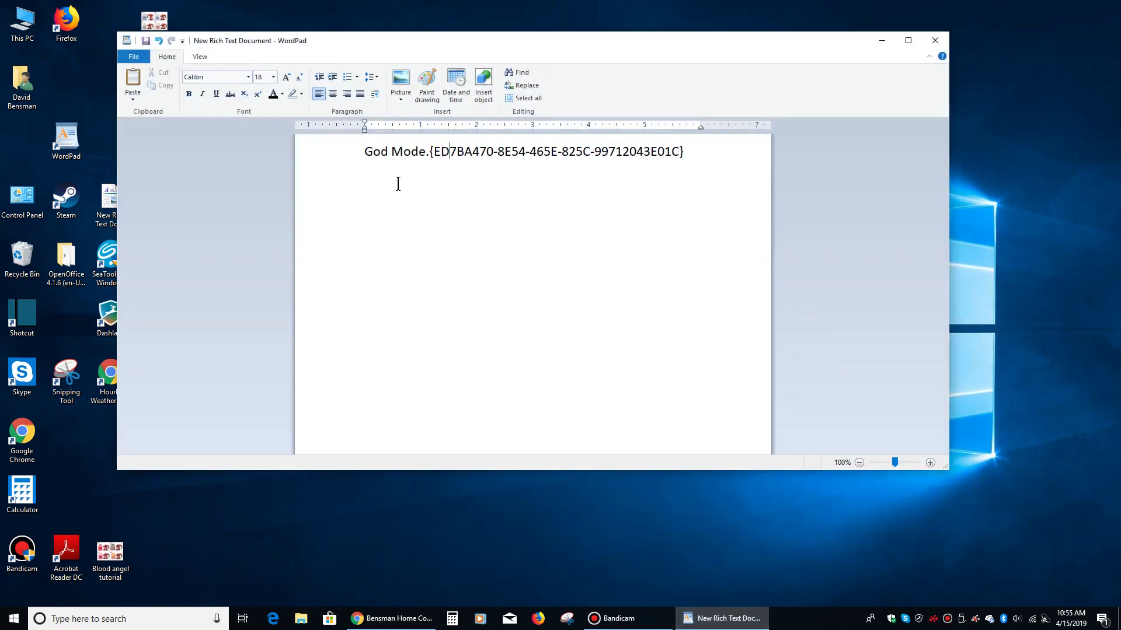
pyautogui.moveTo(364, 153); pyautogui.dragTo(682, 153)
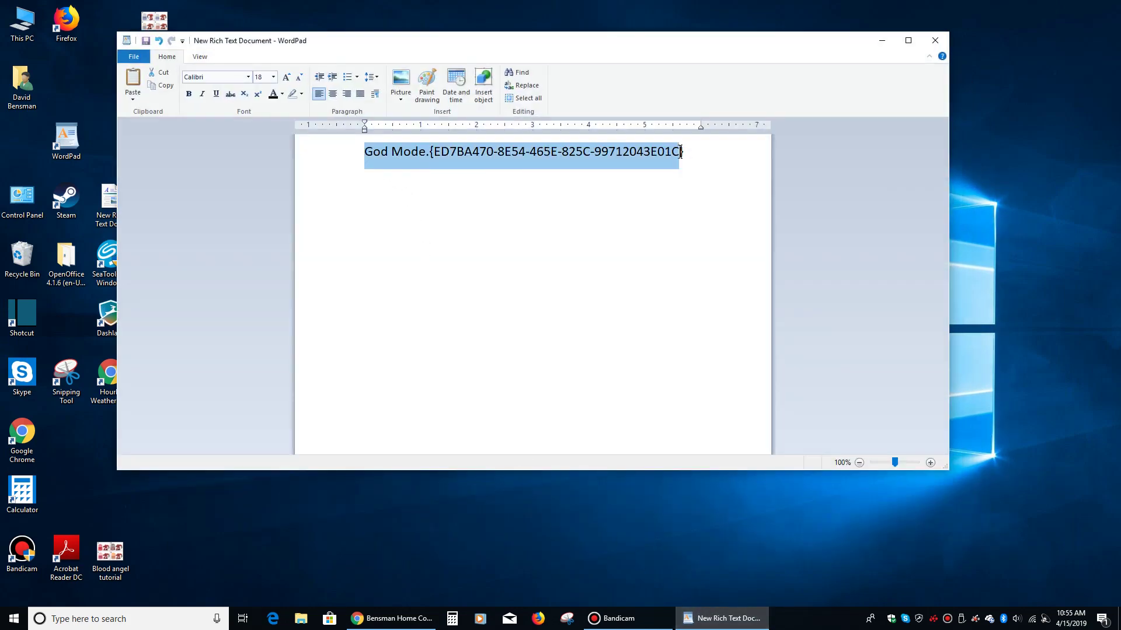
pyautogui.click(486, 198)
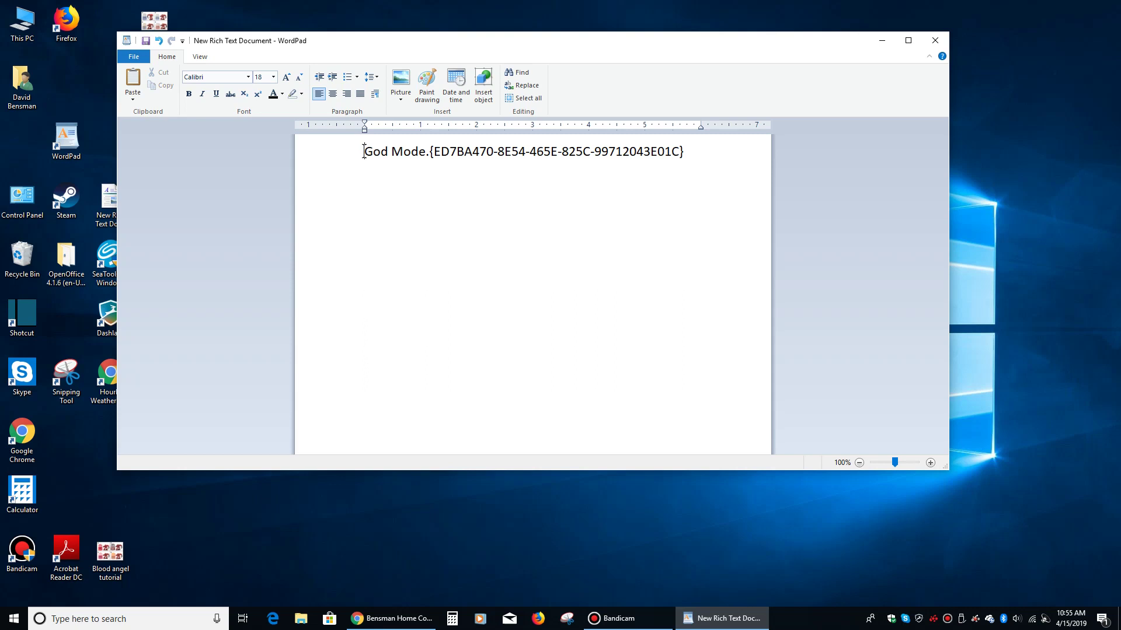
pyautogui.moveTo(364, 151); pyautogui.dragTo(685, 150)
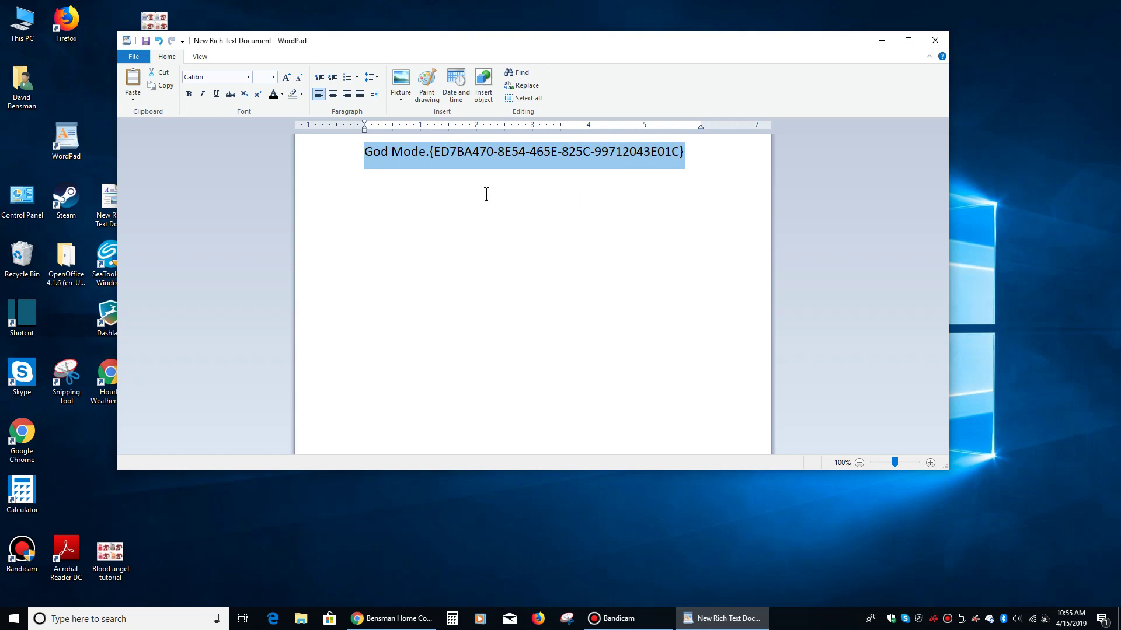
# Step: Copy the selected God Mode string to the clipboard and minimize WordPad
pyautogui.rightClick(501, 156)
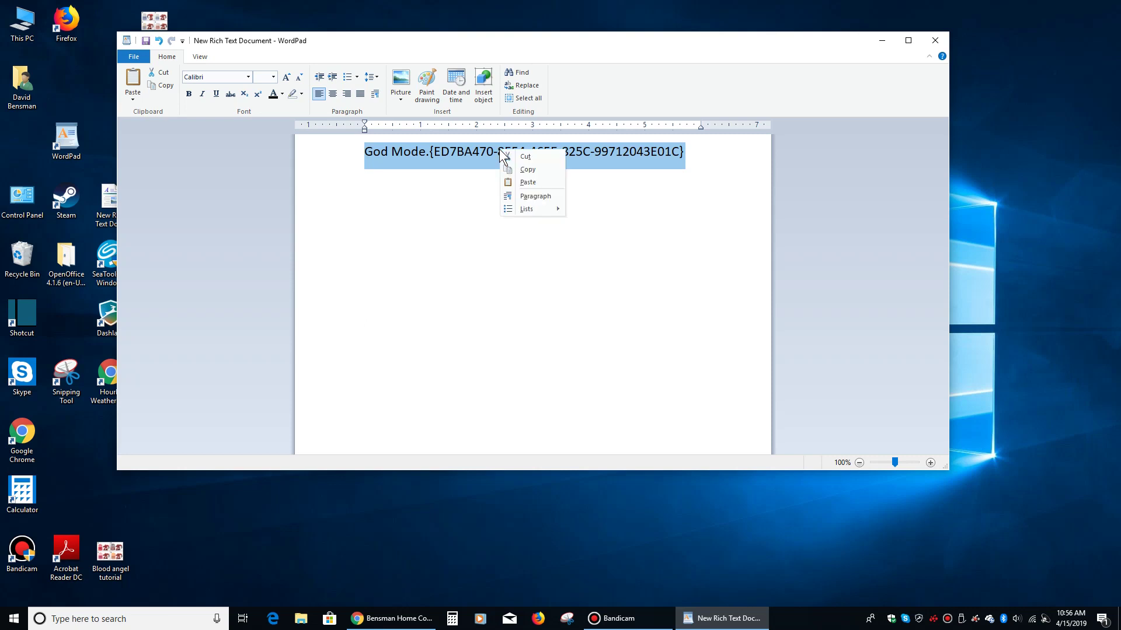
pyautogui.click(538, 169)
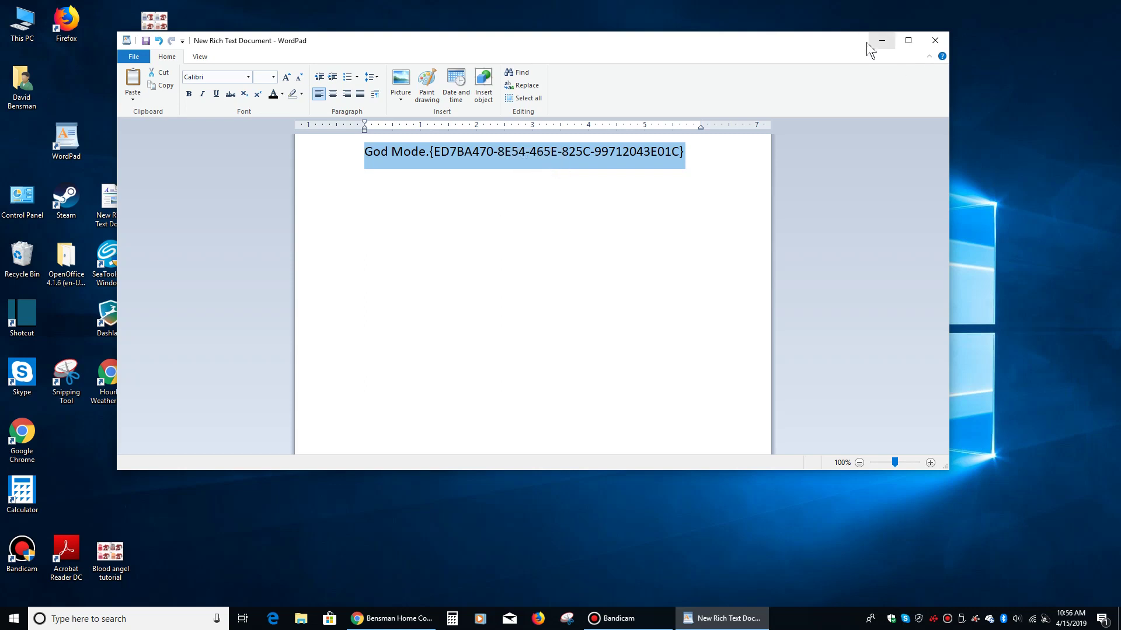
pyautogui.click(881, 40)
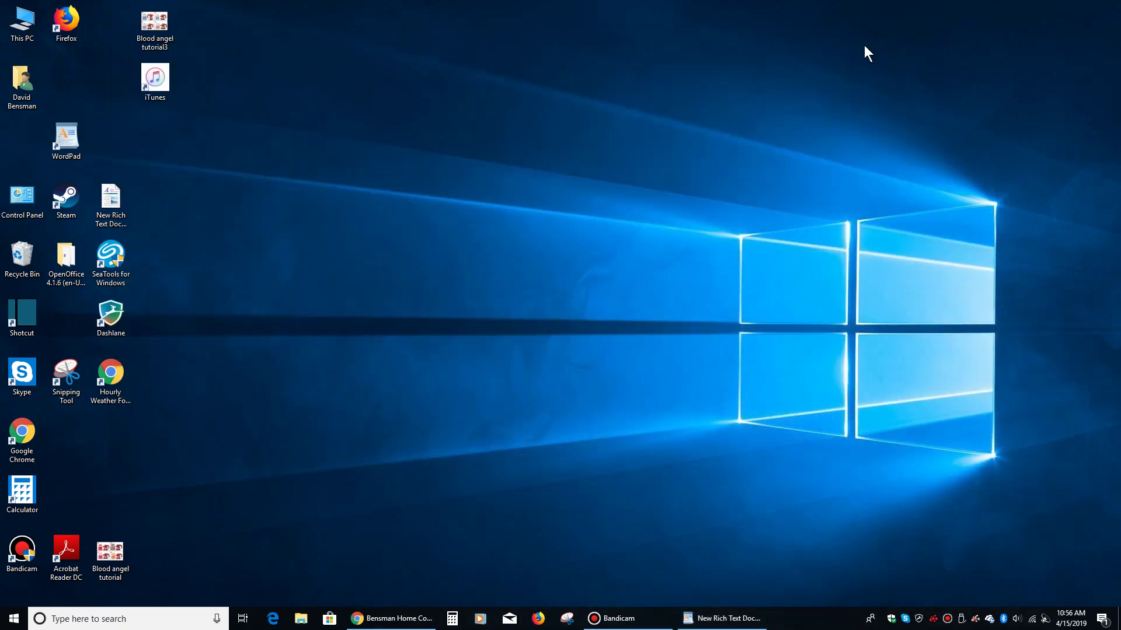
# Step: Create a new desktop folder named God Mode.{ED7BA470-8E54-465E-825C-99712043E01C} from the clipboard
pyautogui.rightClick(464, 207)
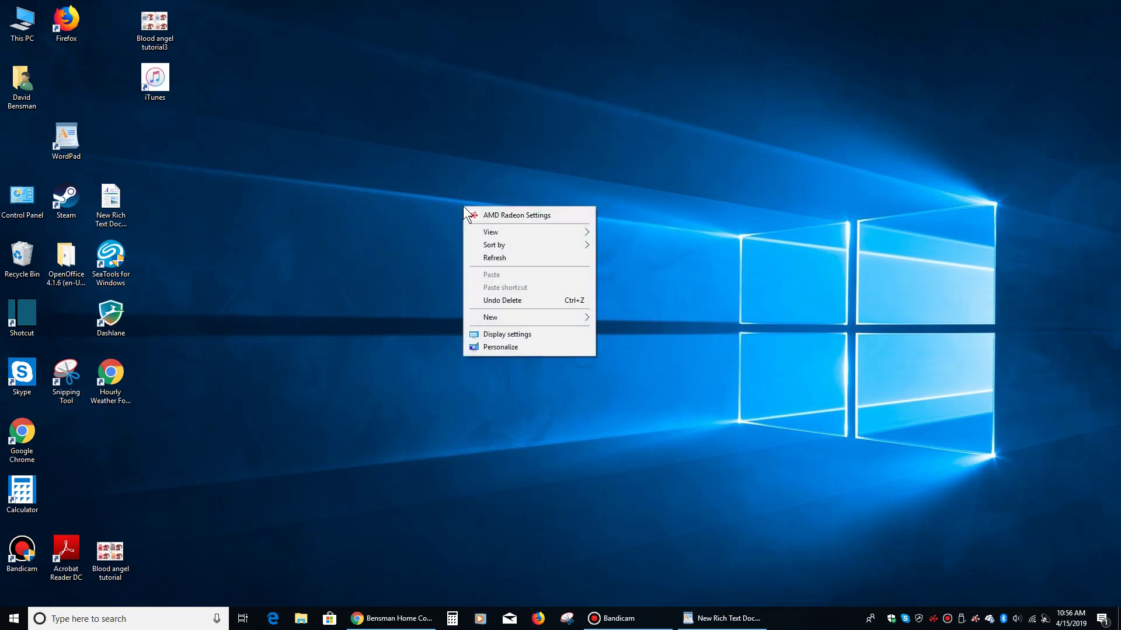
pyautogui.moveTo(496, 318)
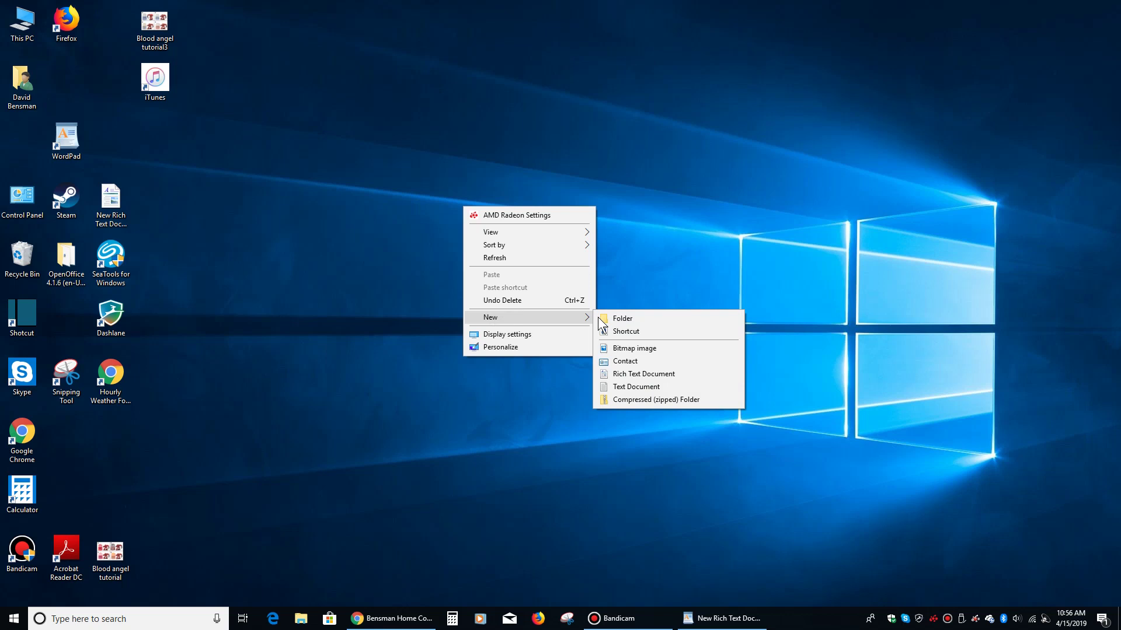
pyautogui.click(646, 317)
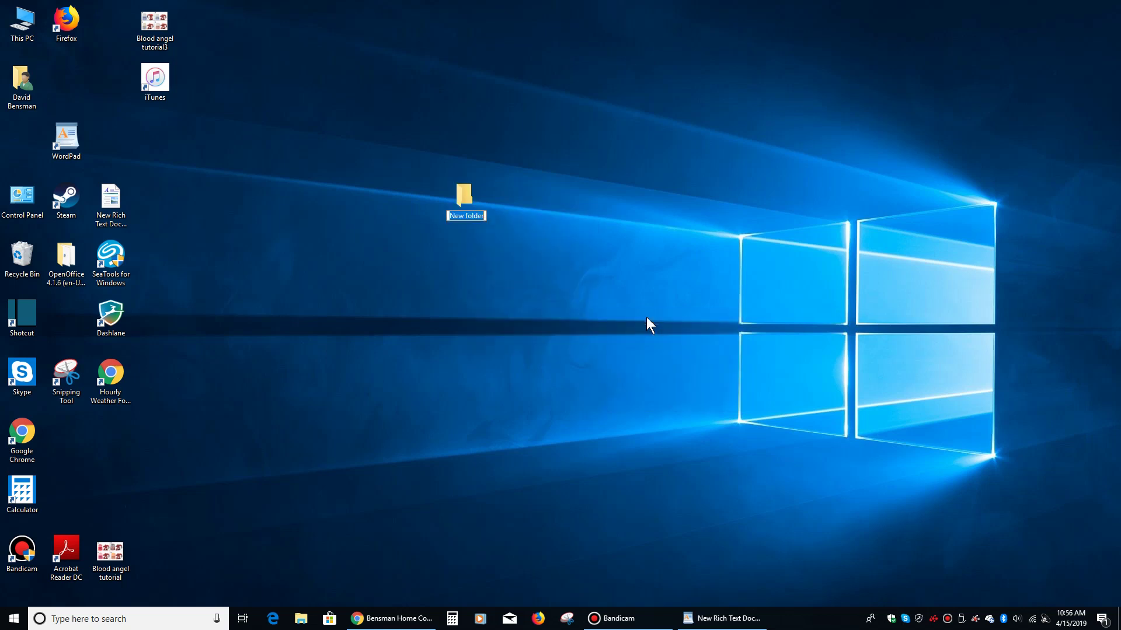
pyautogui.rightClick(466, 217)
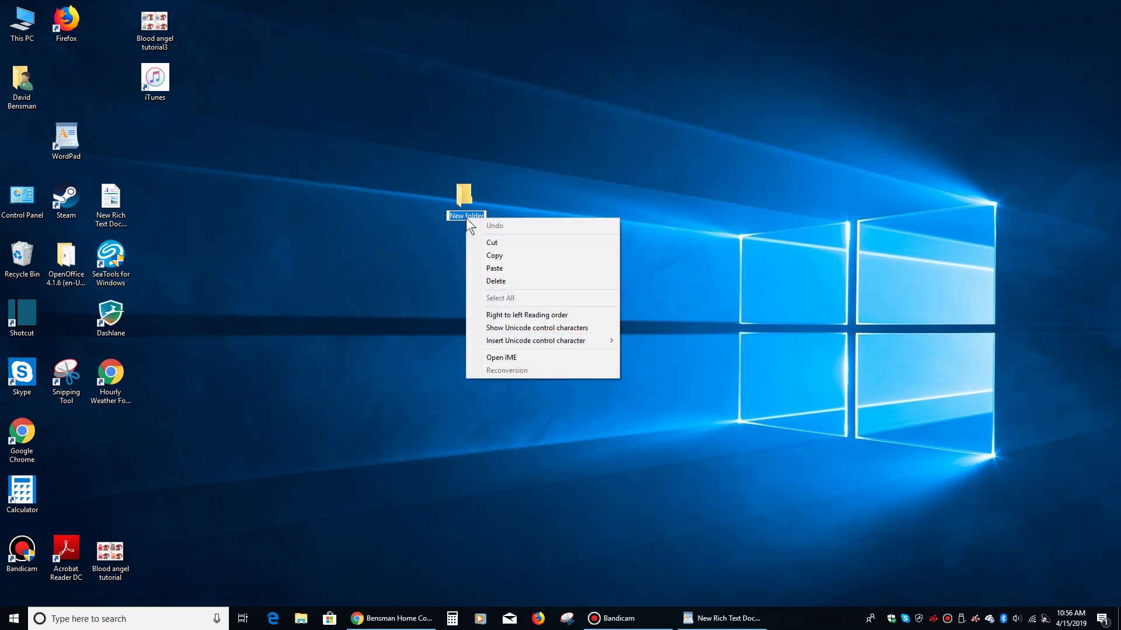
pyautogui.click(505, 267)
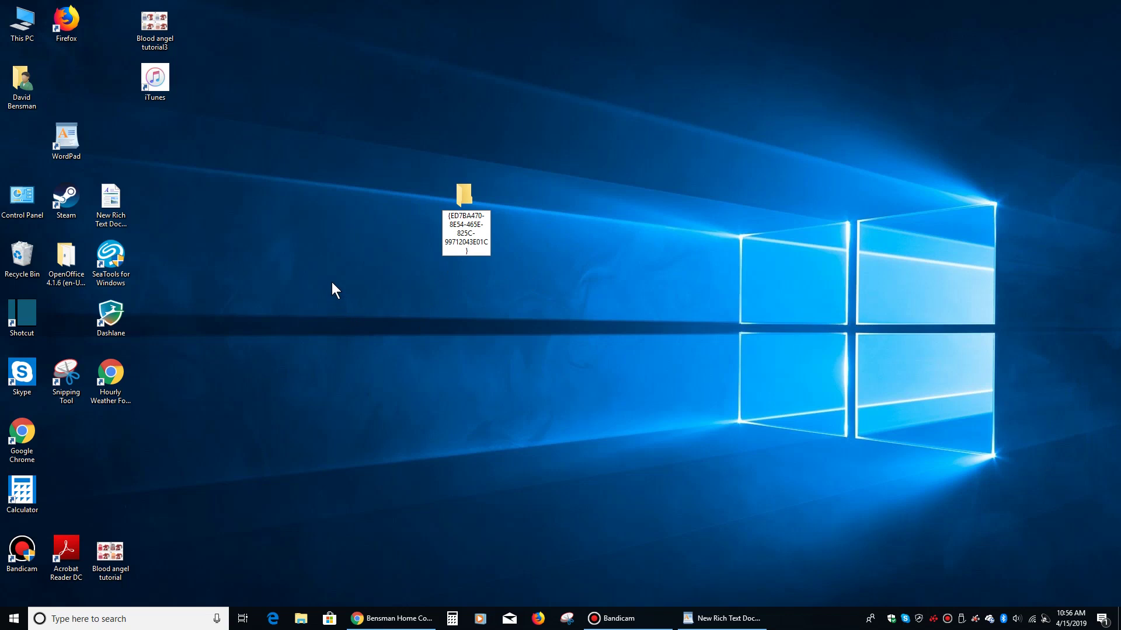
pyautogui.press('Return')
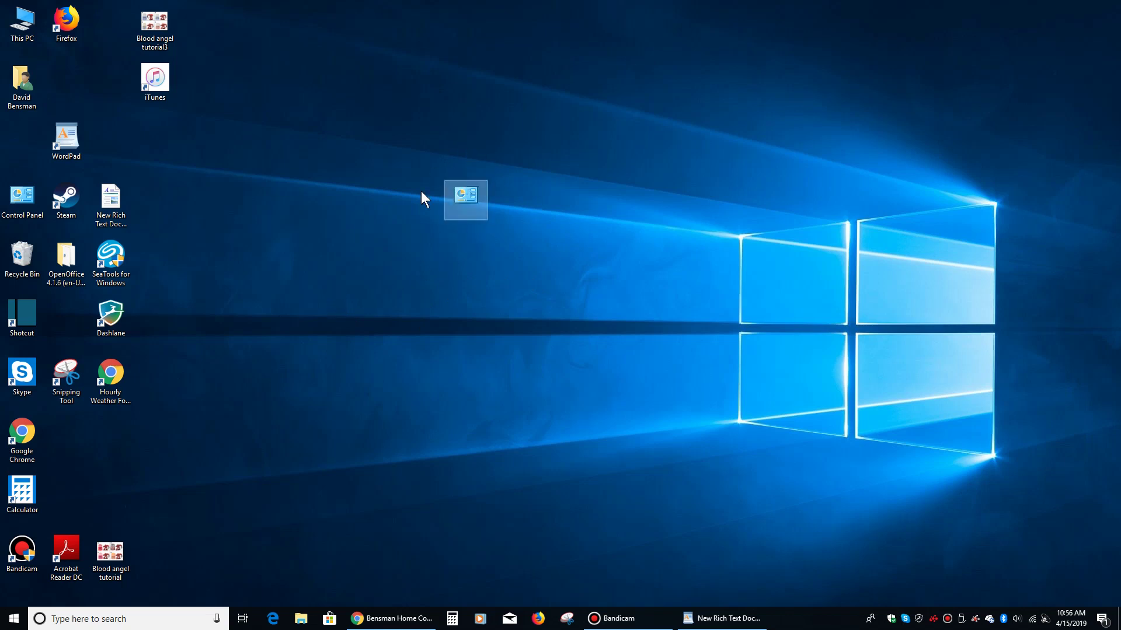
pyautogui.doubleClick(463, 199)
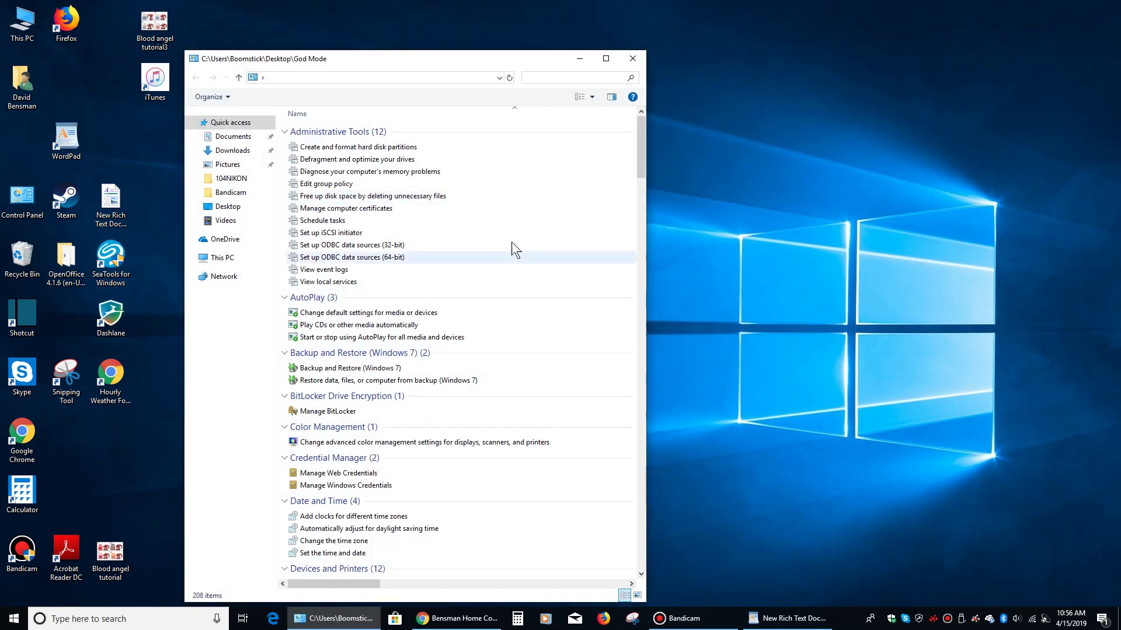
pyautogui.click(605, 59)
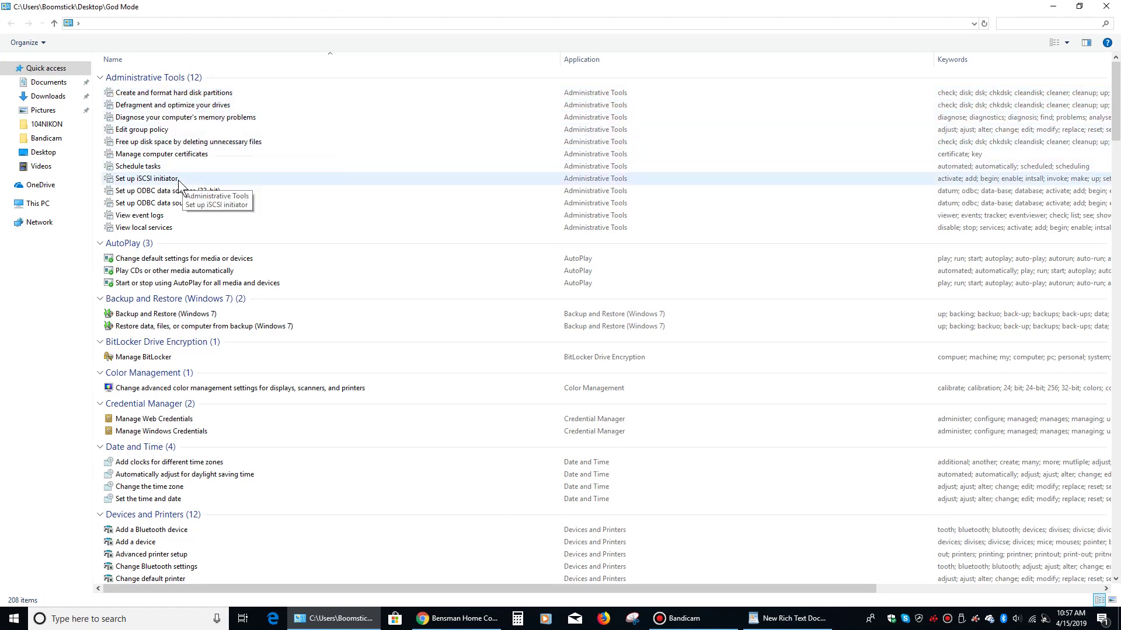
pyautogui.scroll(-2, 178, 213)
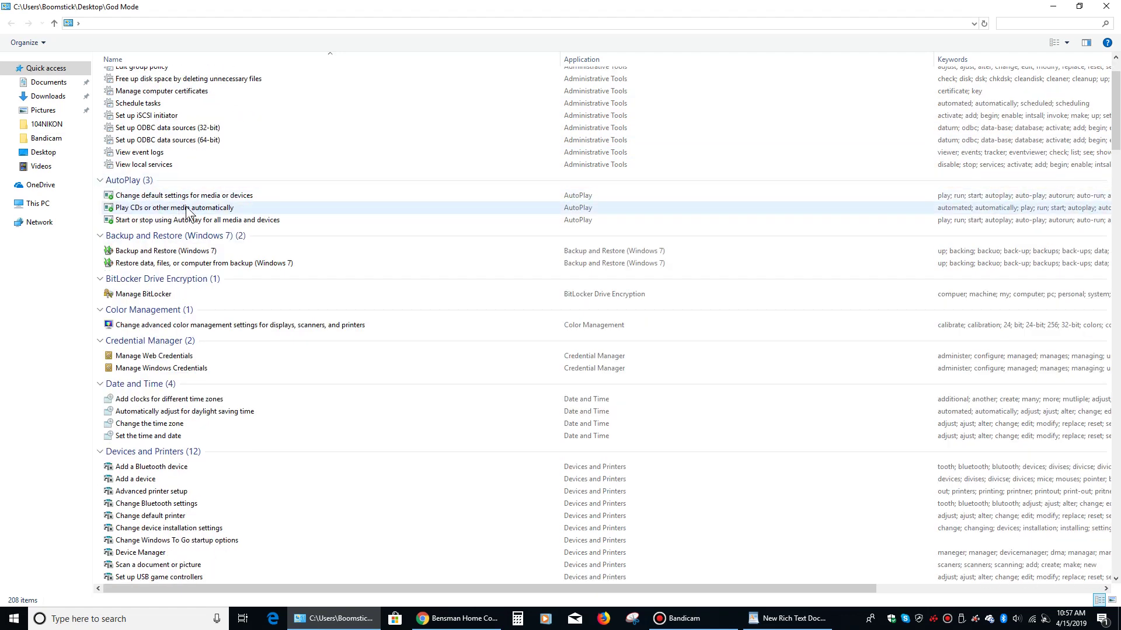
pyautogui.scroll(-2, 239, 205)
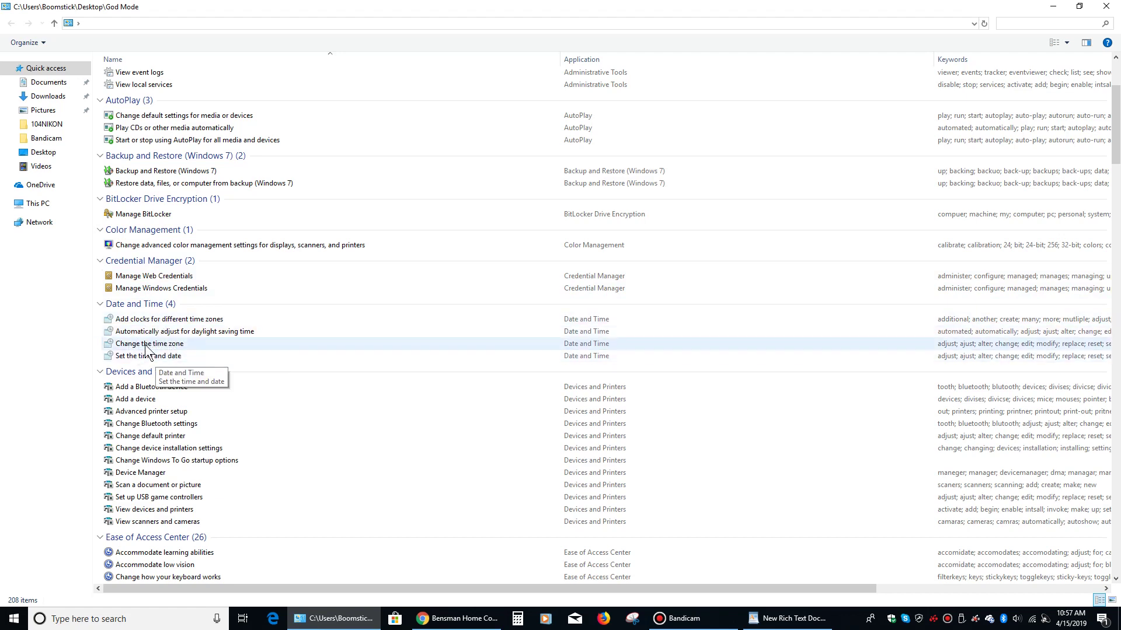
pyautogui.scroll(-2, 178, 332)
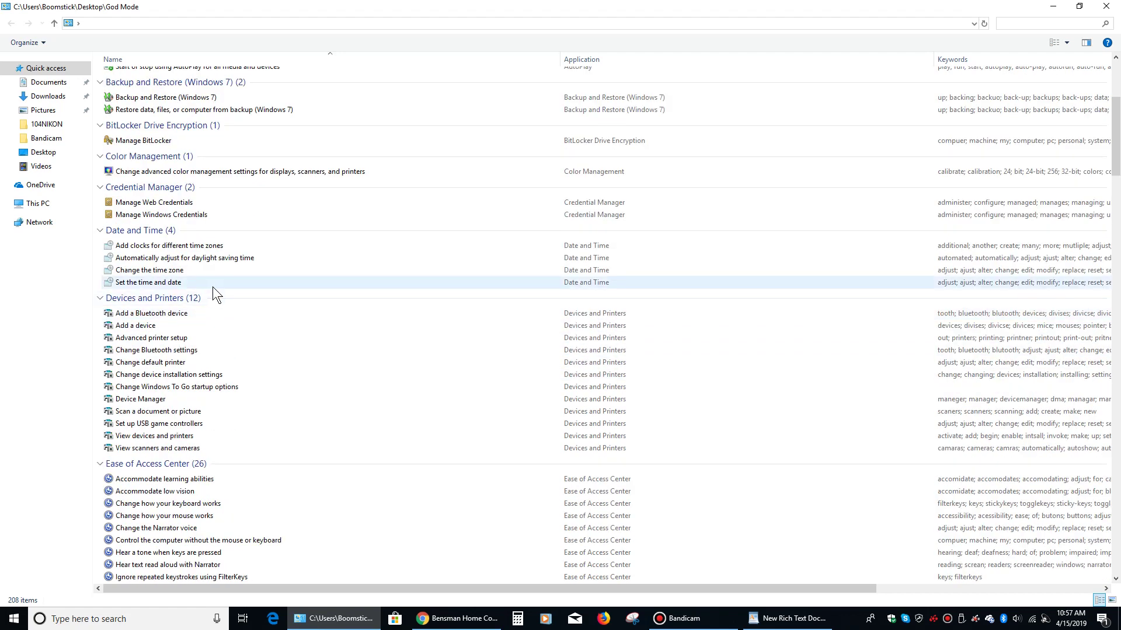
pyautogui.scroll(-1, 215, 298)
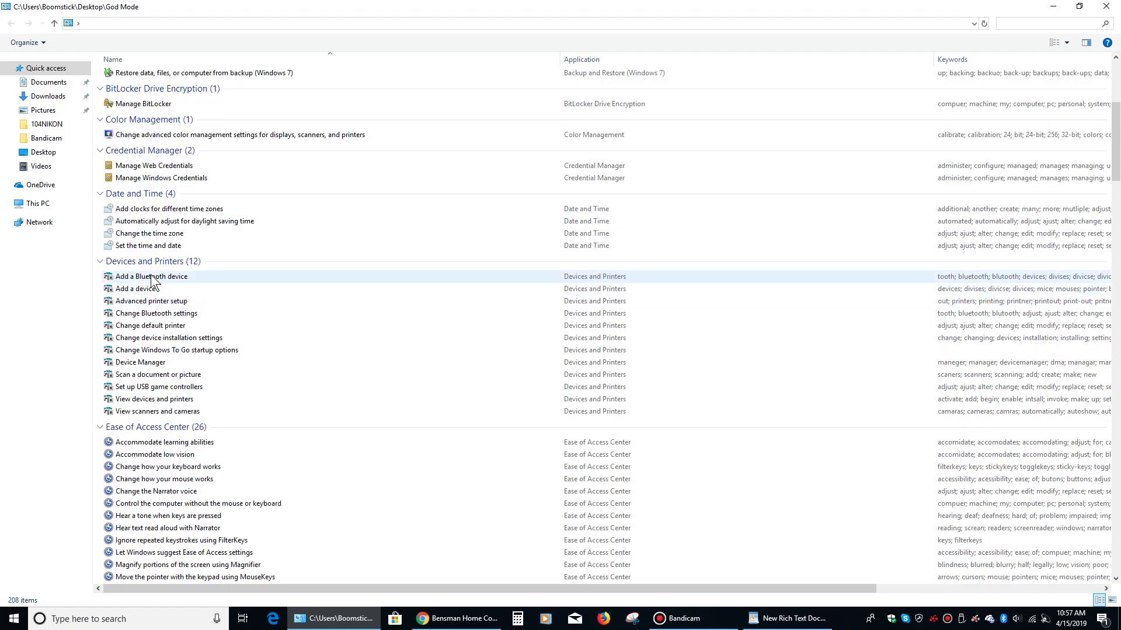
pyautogui.scroll(-2, 249, 321)
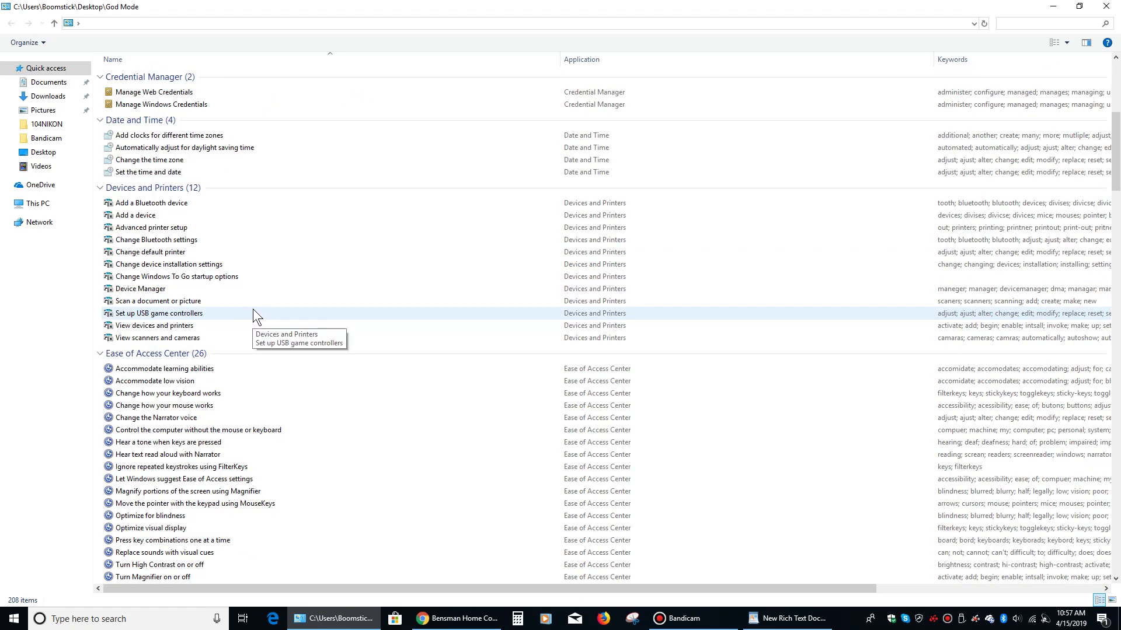
pyautogui.scroll(-1, 254, 310)
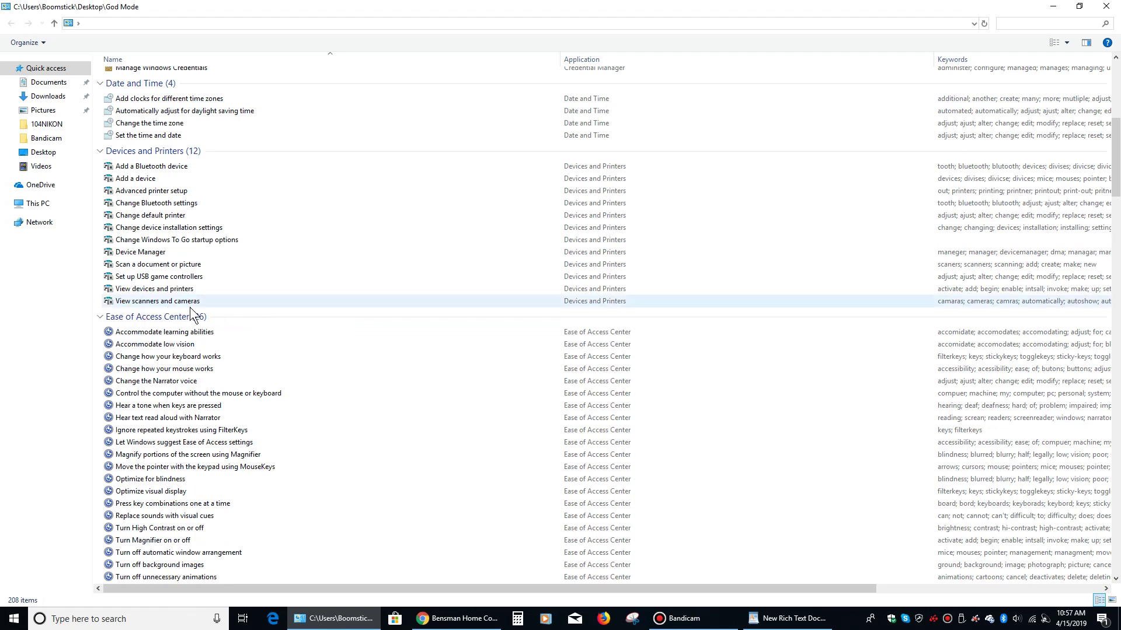
pyautogui.scroll(-1, 219, 314)
pyautogui.scroll(-2, 222, 310)
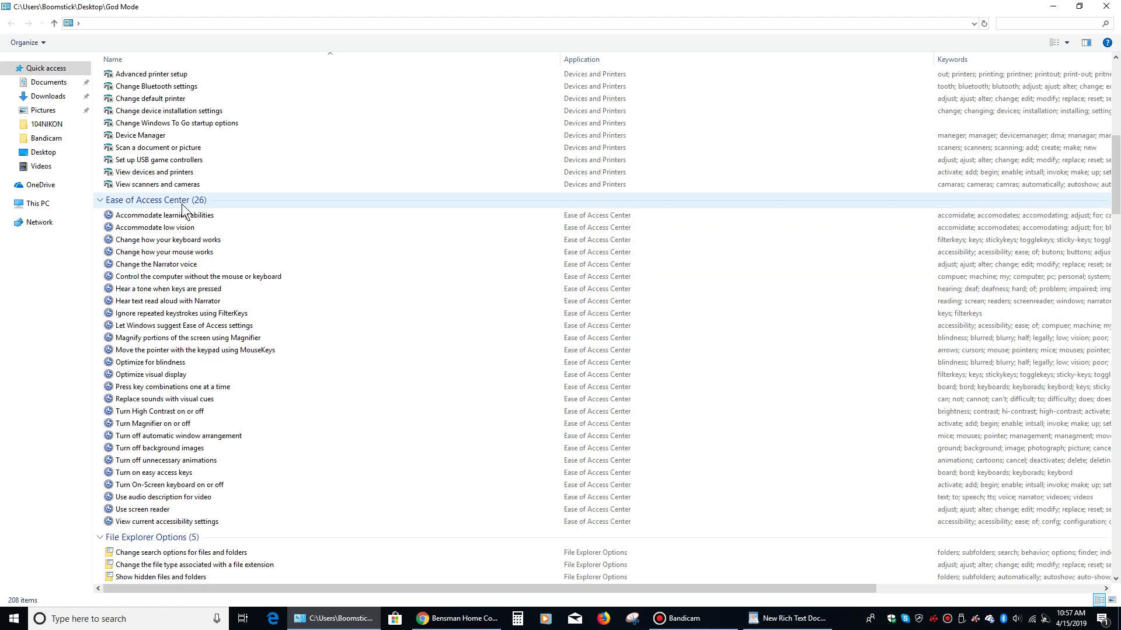
pyautogui.scroll(-7, 176, 221)
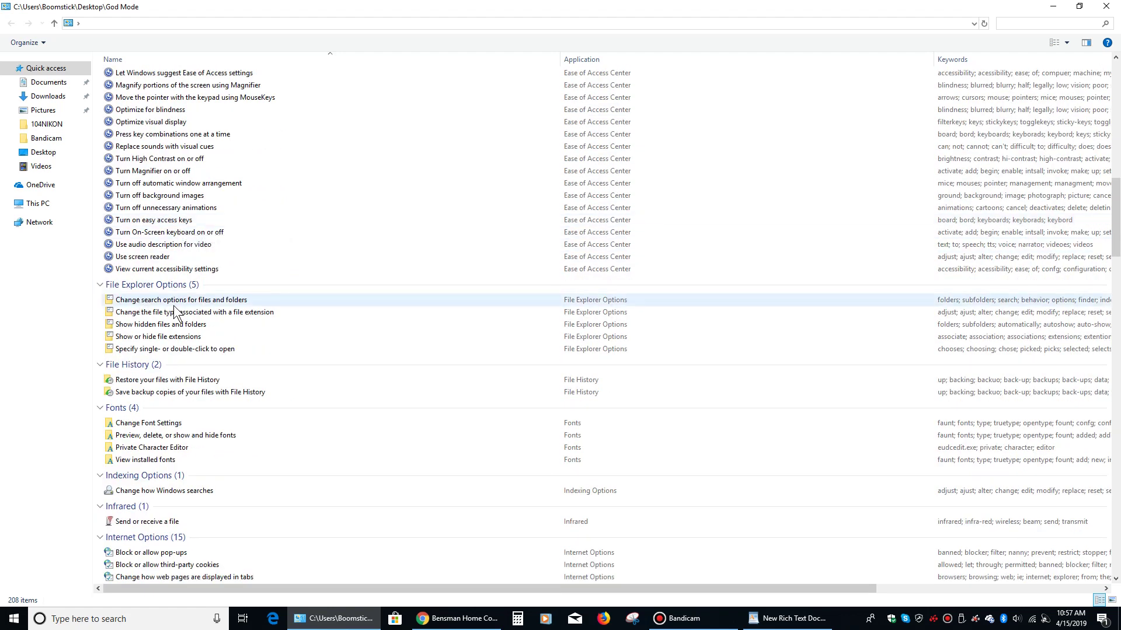
pyautogui.doubleClick(131, 326)
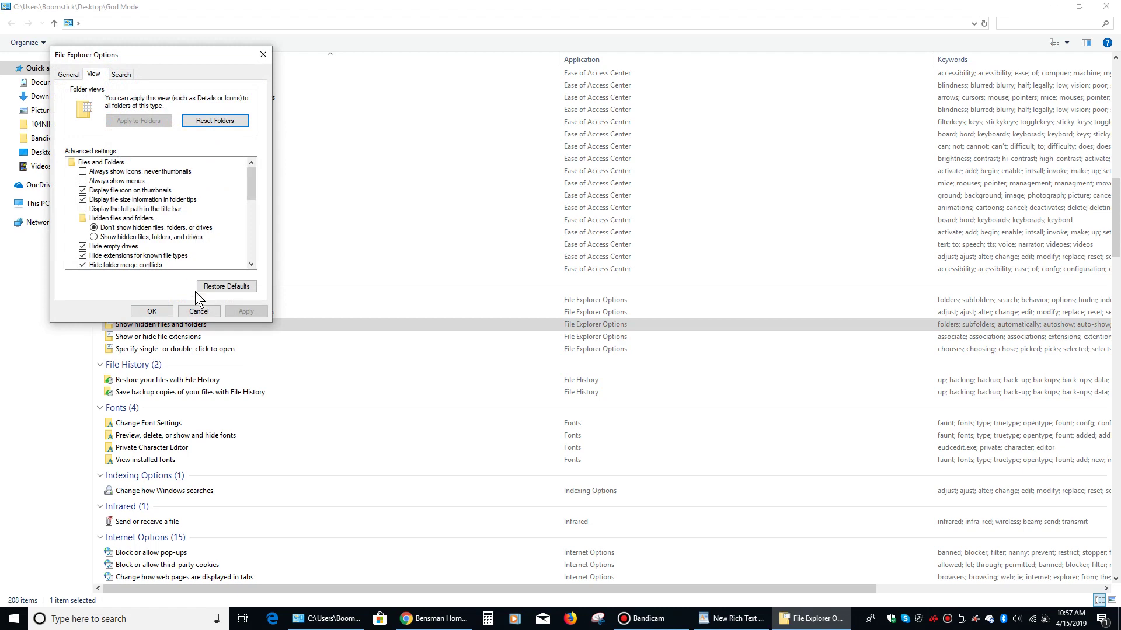
pyautogui.click(198, 311)
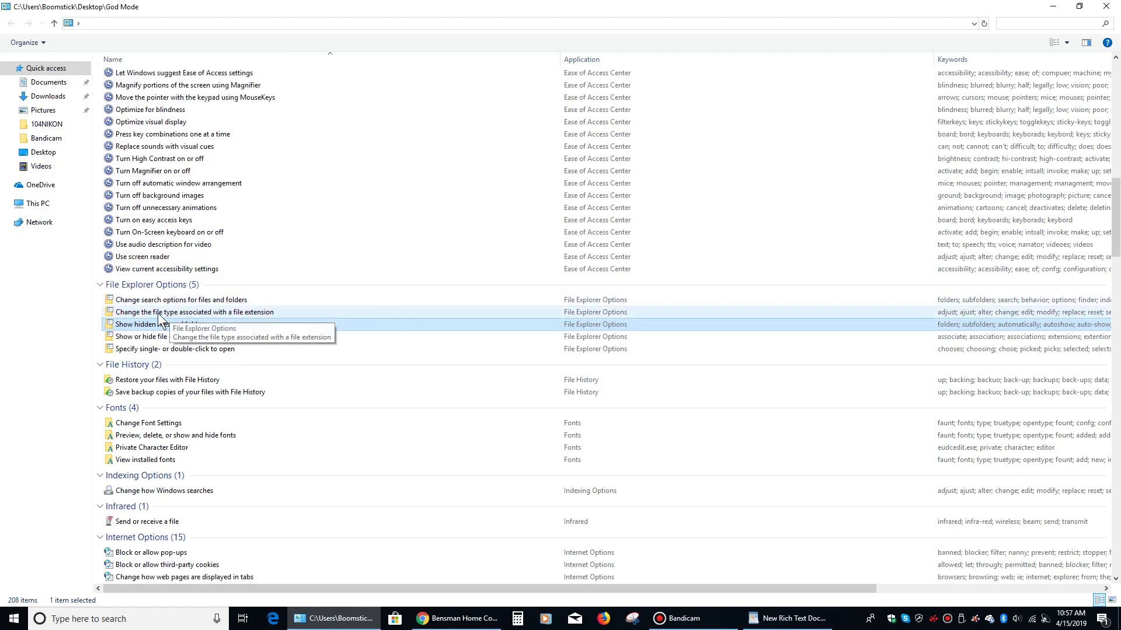
pyautogui.scroll(-3, 154, 304)
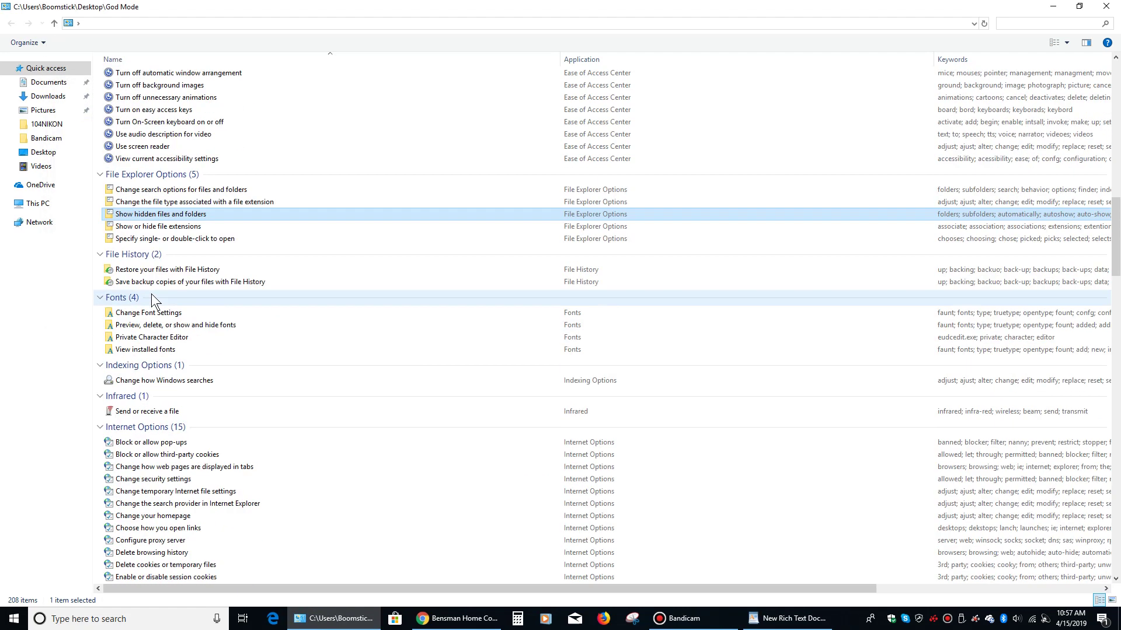
pyautogui.scroll(-8, 158, 289)
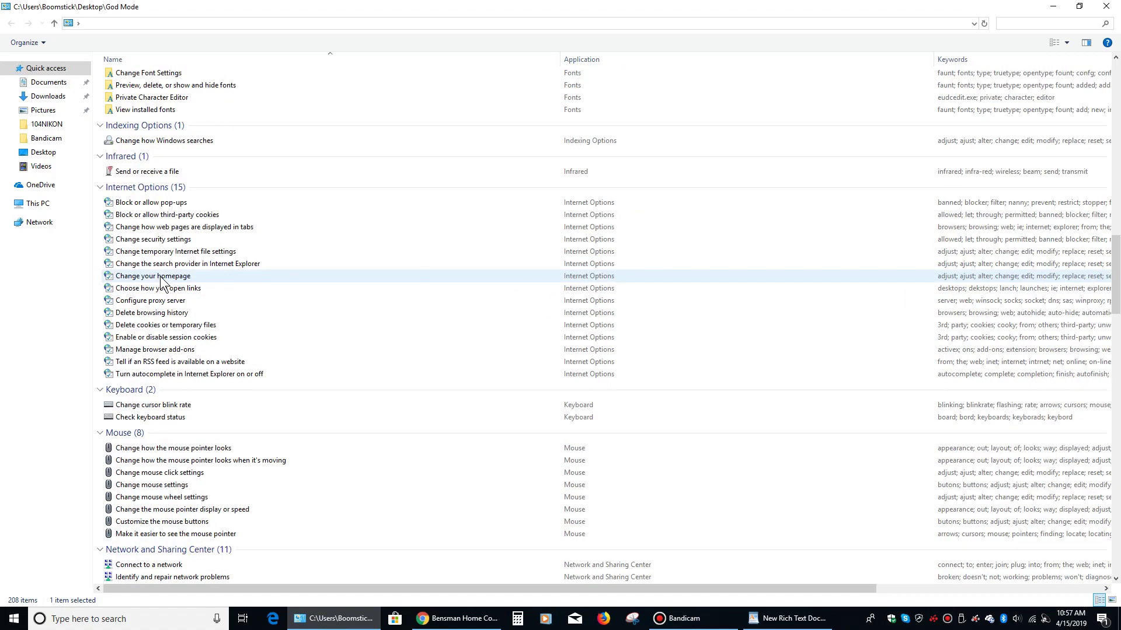
pyautogui.scroll(-1, 161, 275)
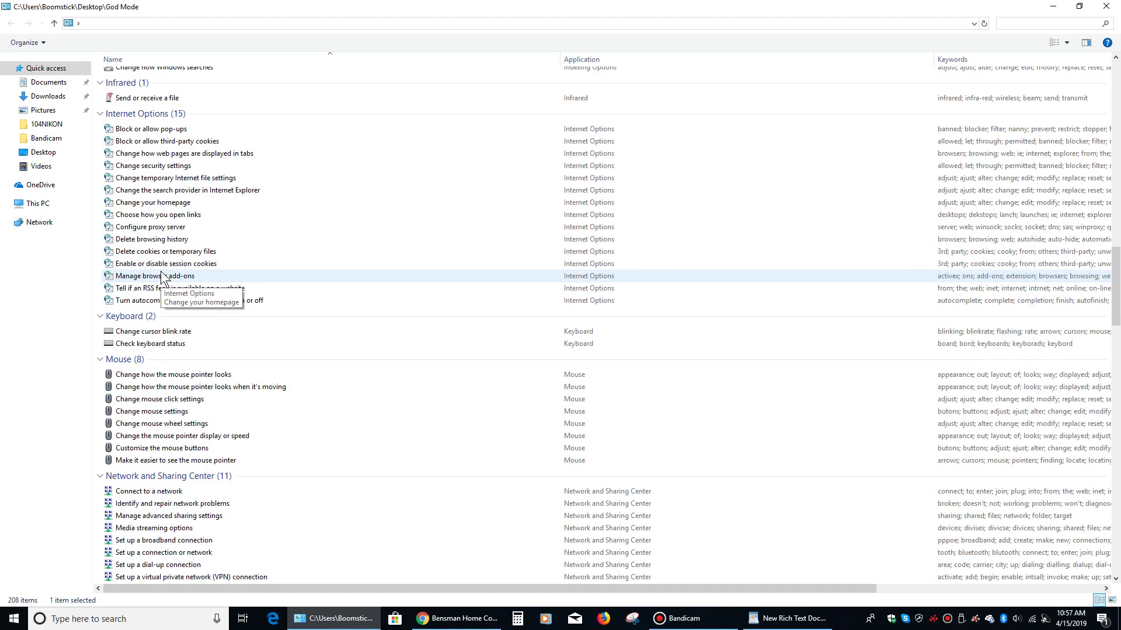
pyautogui.scroll(-7, 162, 278)
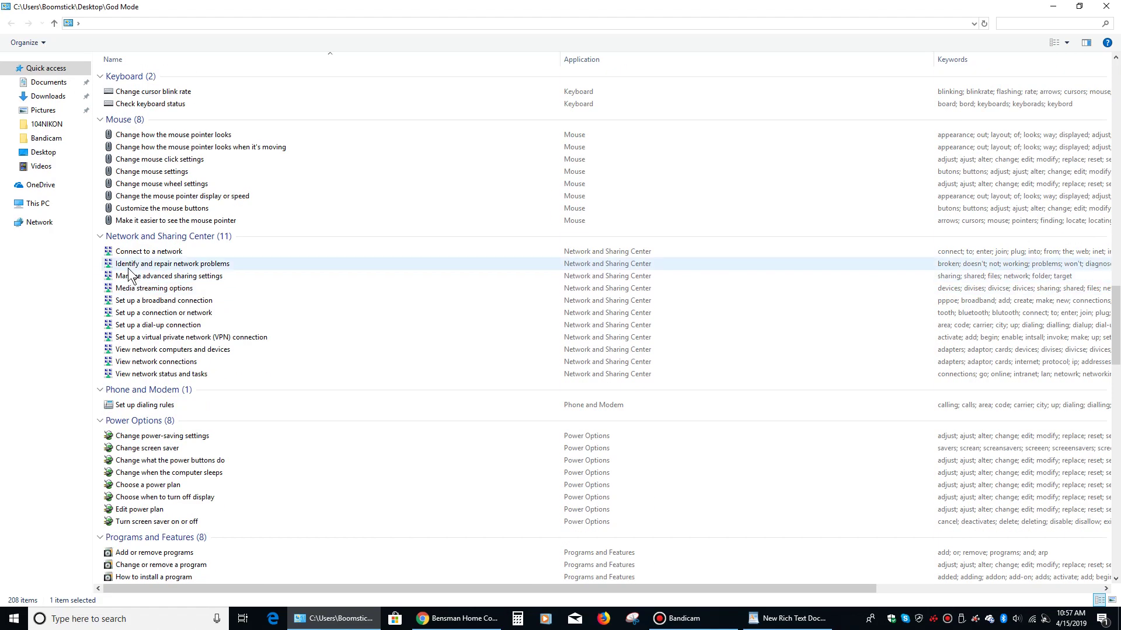
pyautogui.scroll(-6, 129, 274)
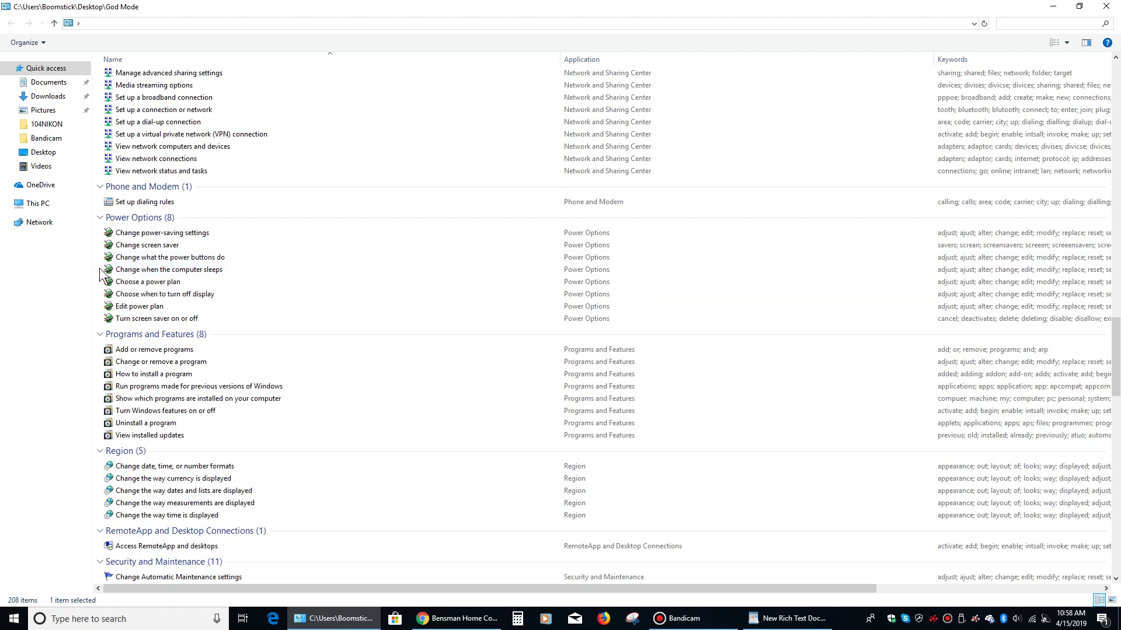
pyautogui.scroll(-4, 216, 338)
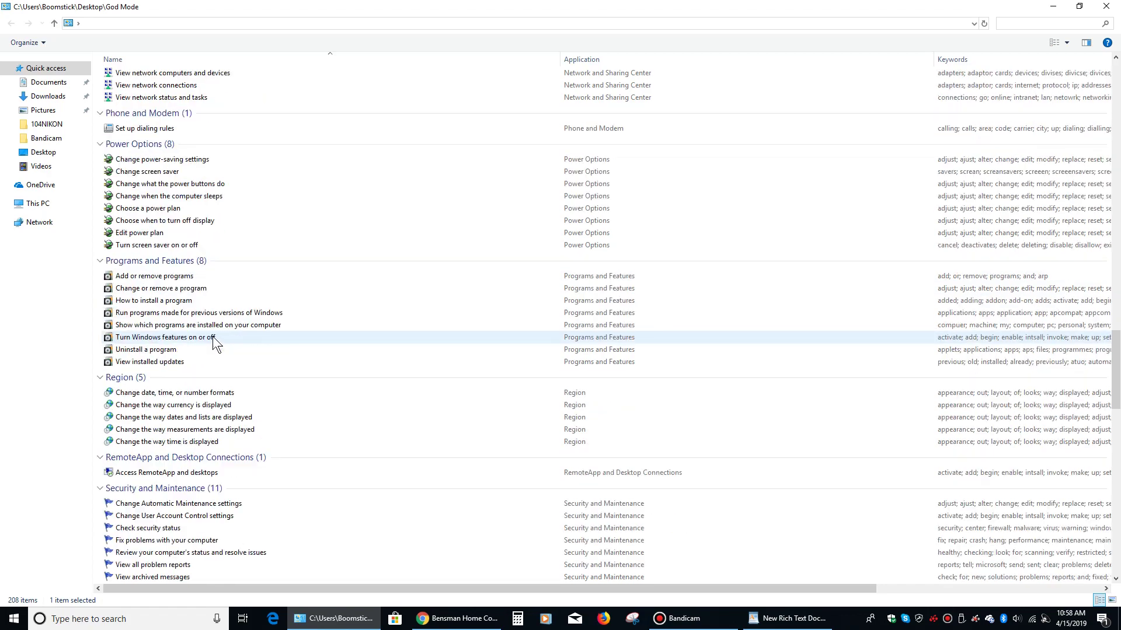
pyautogui.scroll(-5, 210, 335)
pyautogui.scroll(-3, 198, 325)
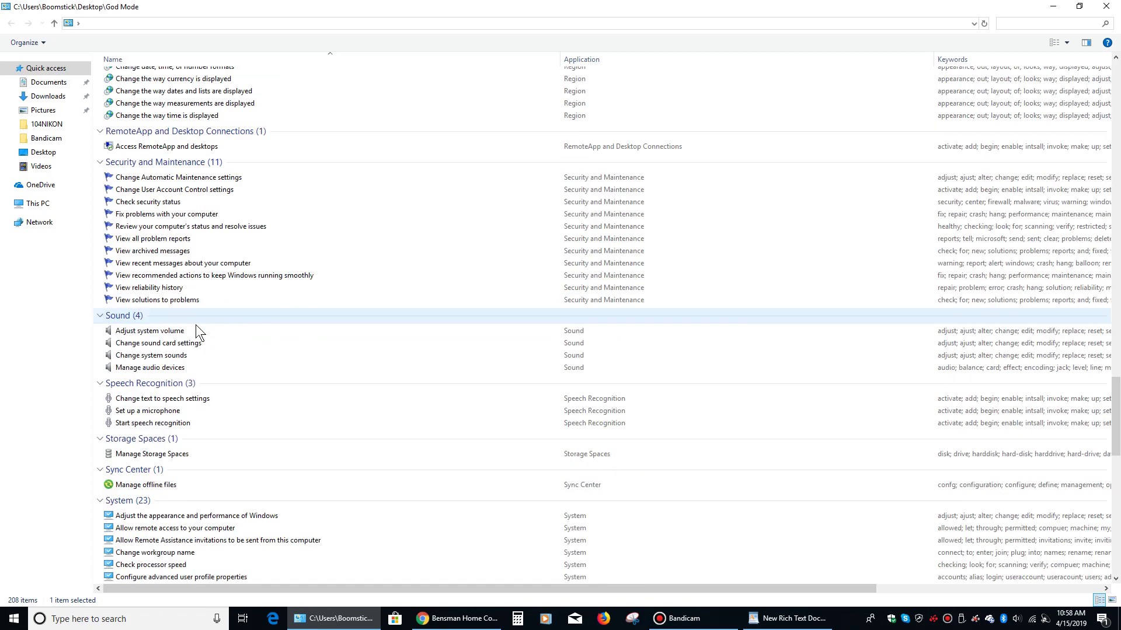
pyautogui.scroll(6, 198, 318)
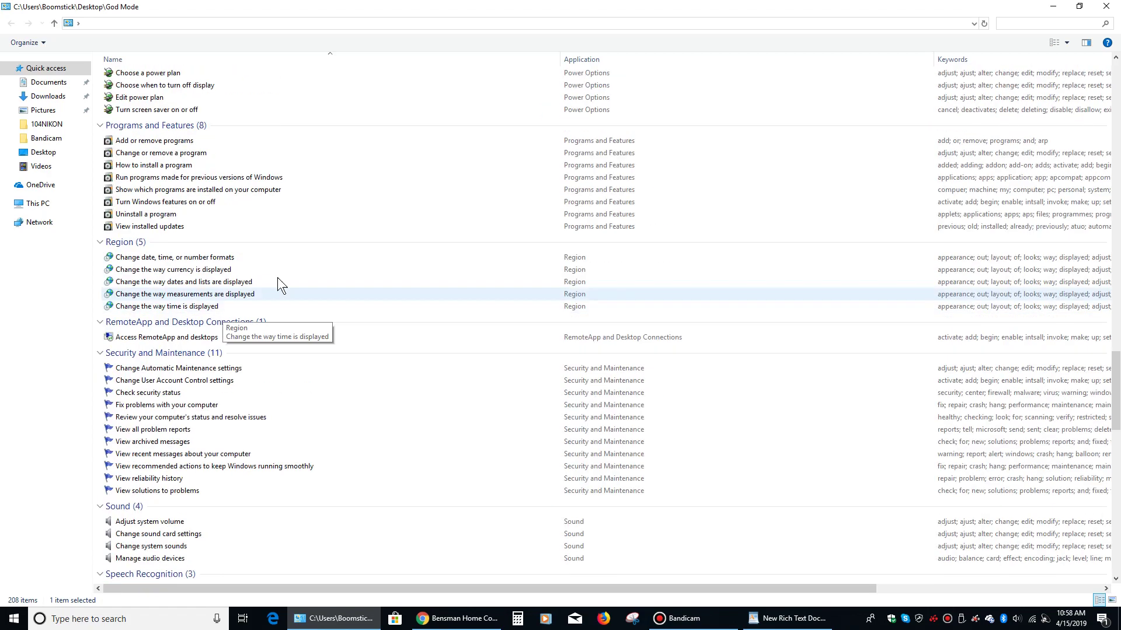
# Step: Search the God Mode folder for 'time' (10 results), then clear it and scroll all 208 items
pyautogui.click(1023, 23)
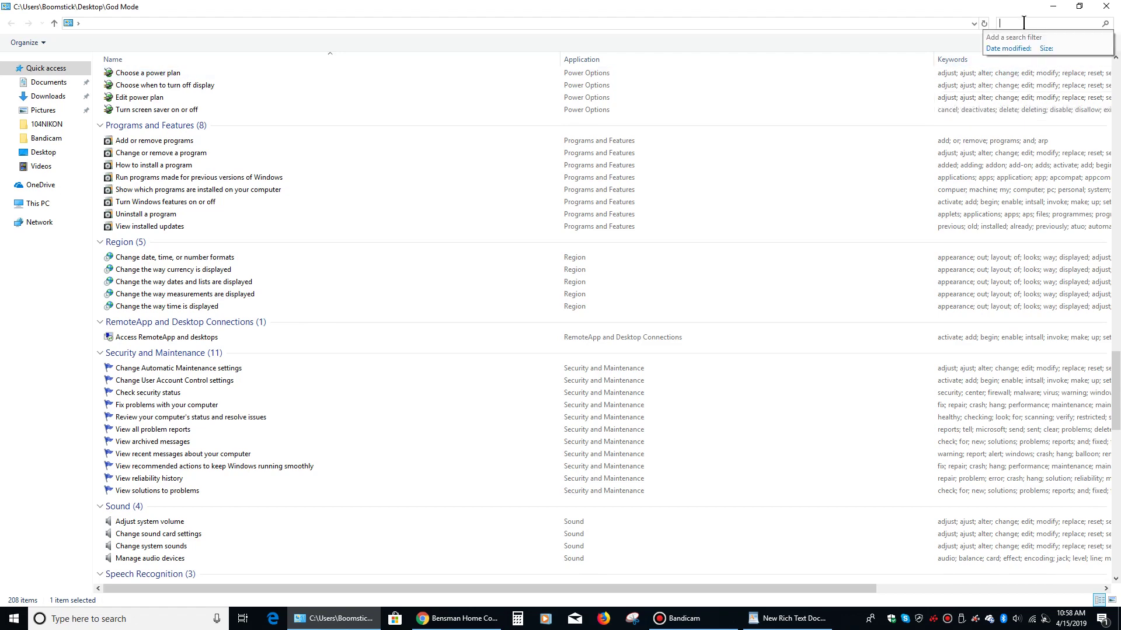
pyautogui.write('t')
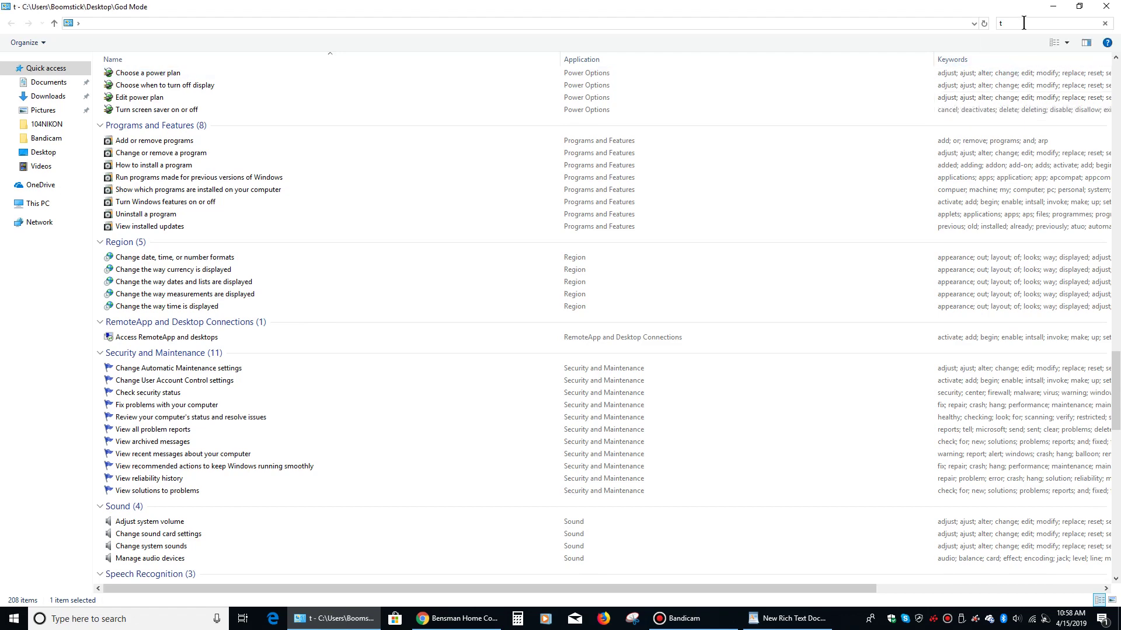
pyautogui.write('ime')
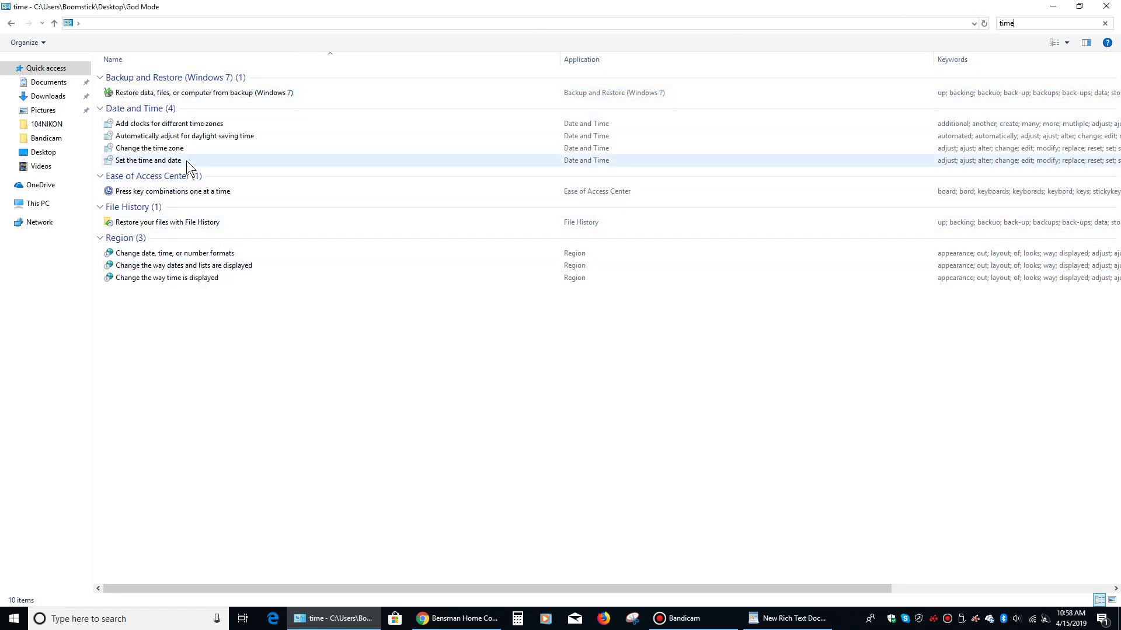
pyautogui.press('BackSpace')
pyautogui.press('BackSpace')
pyautogui.press('BackSpace')
pyautogui.press('BackSpace')
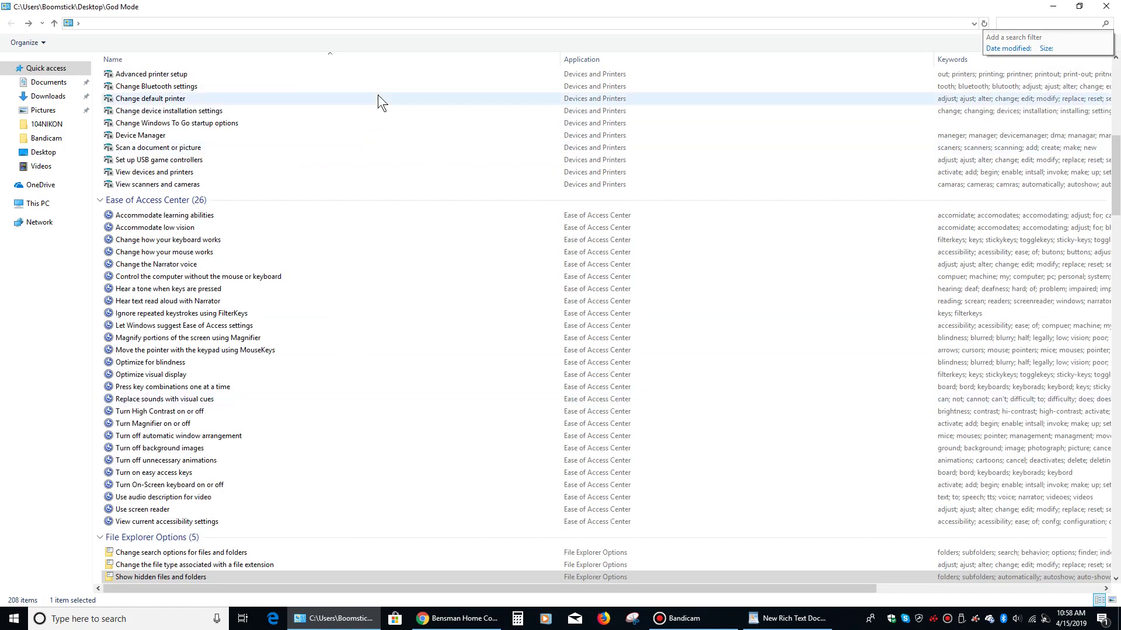
pyautogui.scroll(-8, 337, 231)
pyautogui.scroll(-4, 338, 231)
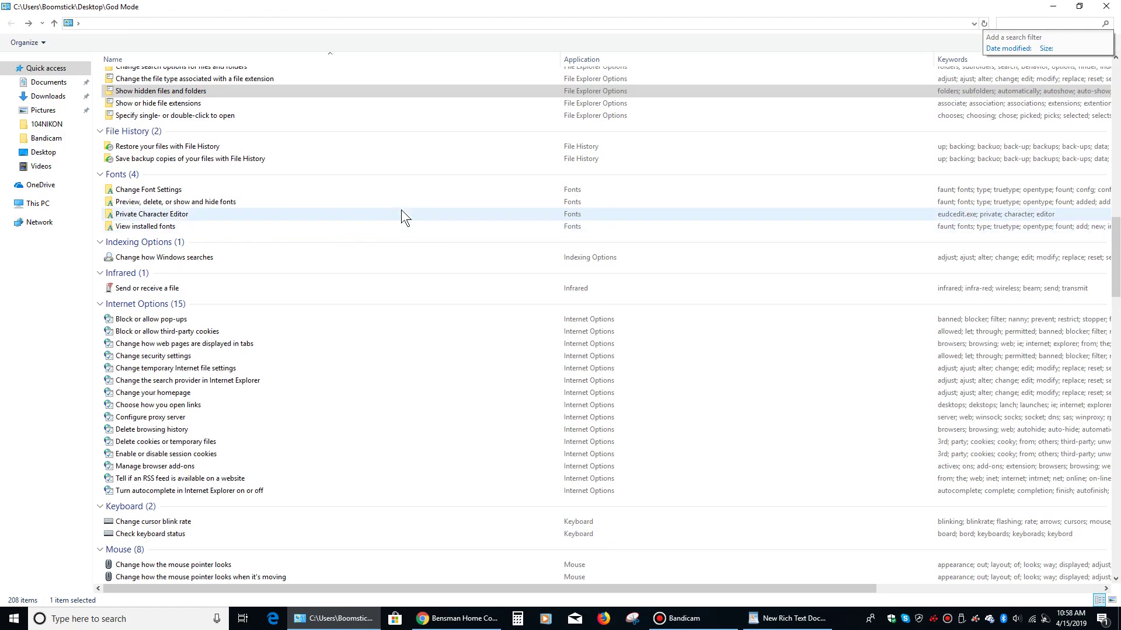
pyautogui.scroll(-4, 438, 409)
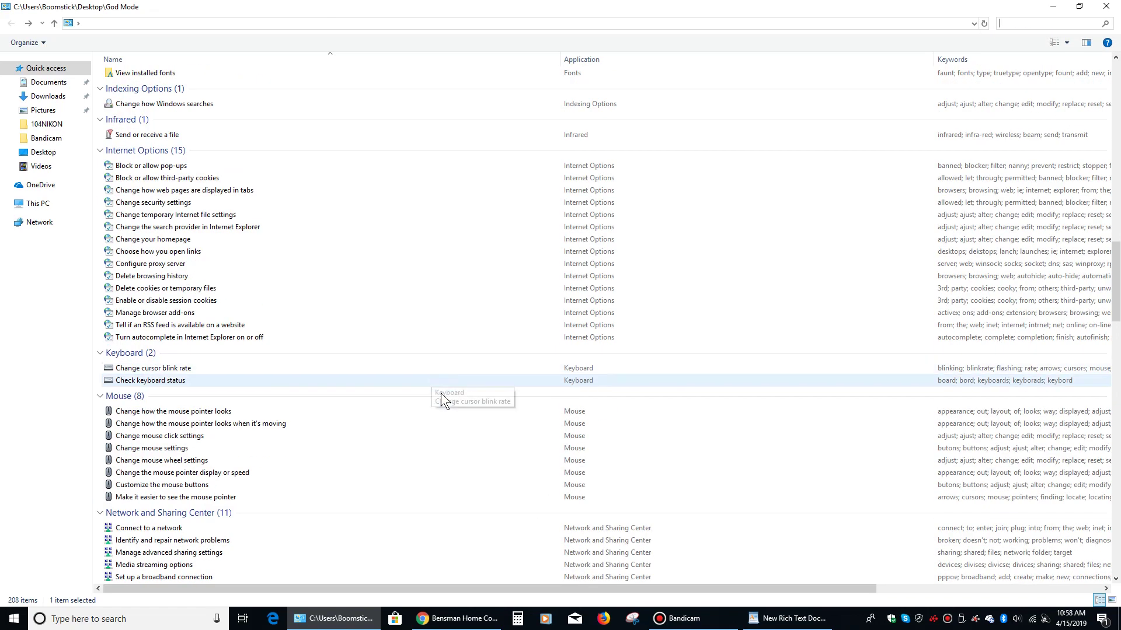
pyautogui.click(461, 619)
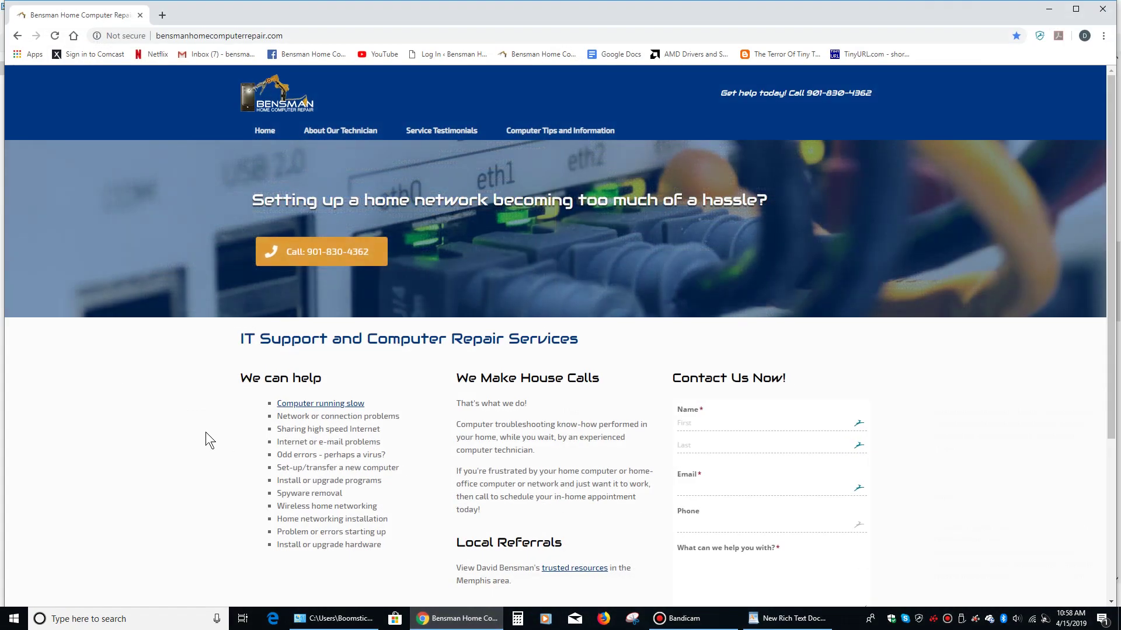